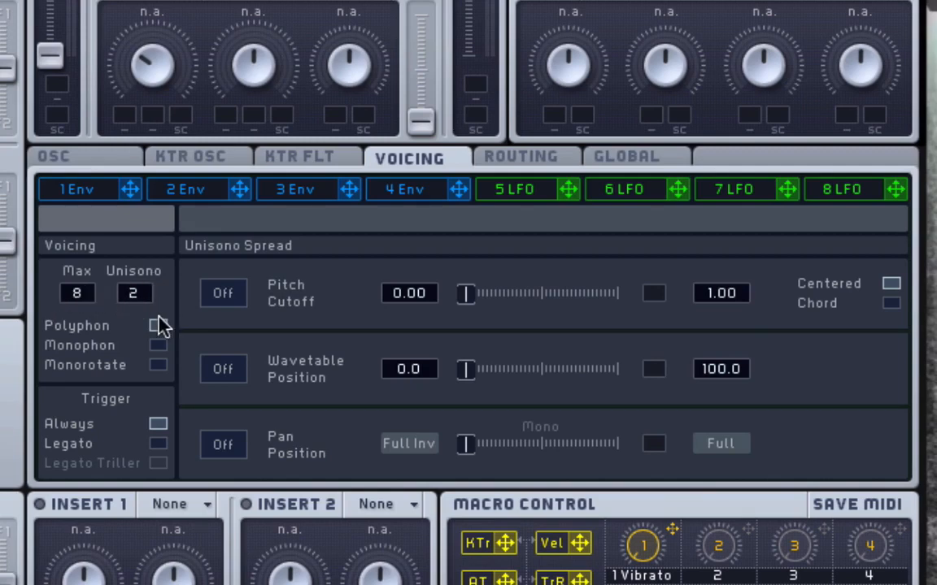
# Configure the voicing with a maximum of 8 voices, a Unisono count of 1 and Monorotate mode.
pyautogui.moveTo(80, 297); pyautogui.dragTo(83, 0)
pyautogui.moveTo(68, 203); pyautogui.dragTo(70, 0)
pyautogui.moveTo(80, 291)
pyautogui.mouseDown()
pyautogui.moveTo(80, 378)
pyautogui.moveTo(87, 298)
pyautogui.mouseUp()
pyautogui.moveTo(93, 415); pyautogui.dragTo(71, 465)
pyautogui.moveTo(146, 303); pyautogui.dragTo(146, 306)
pyautogui.click(161, 348)
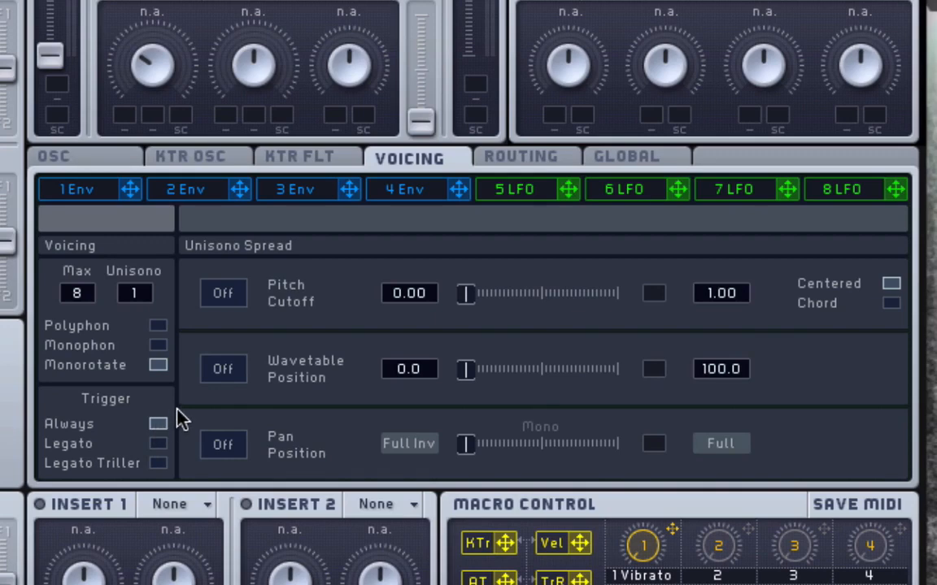
# Try the Legato trigger mode and settle on Legato Triller.
pyautogui.click(157, 447)
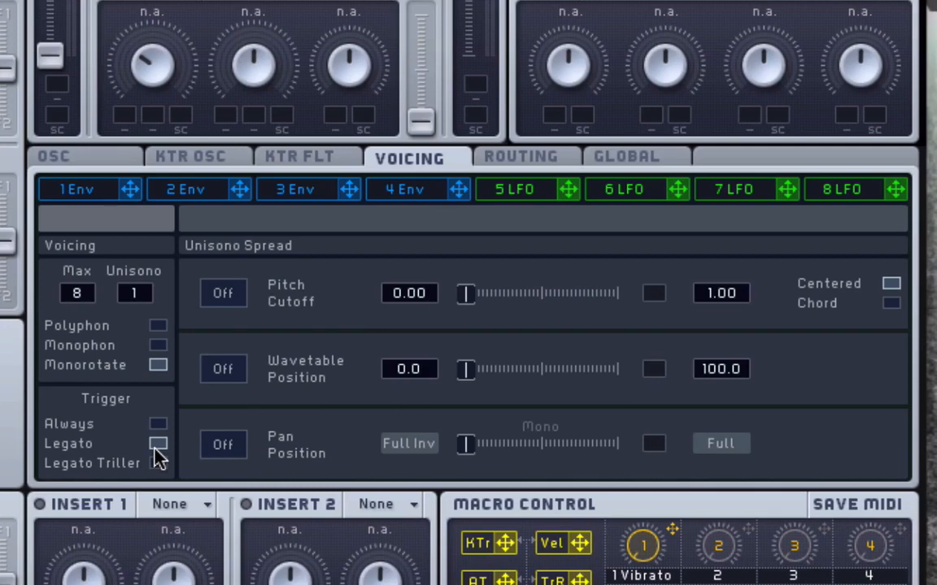
pyautogui.click(158, 443)
pyautogui.click(158, 463)
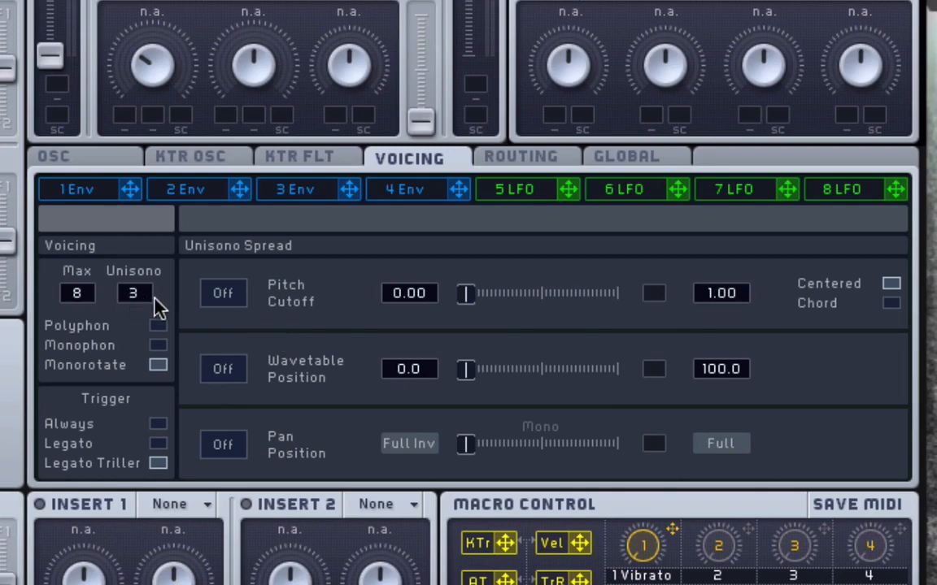
# Set Unisono to 2, enable the Pitch Cutoff spread and sweep its amount back down to minimum.
pyautogui.moveTo(147, 294); pyautogui.dragTo(141, 298)
pyautogui.click(228, 299)
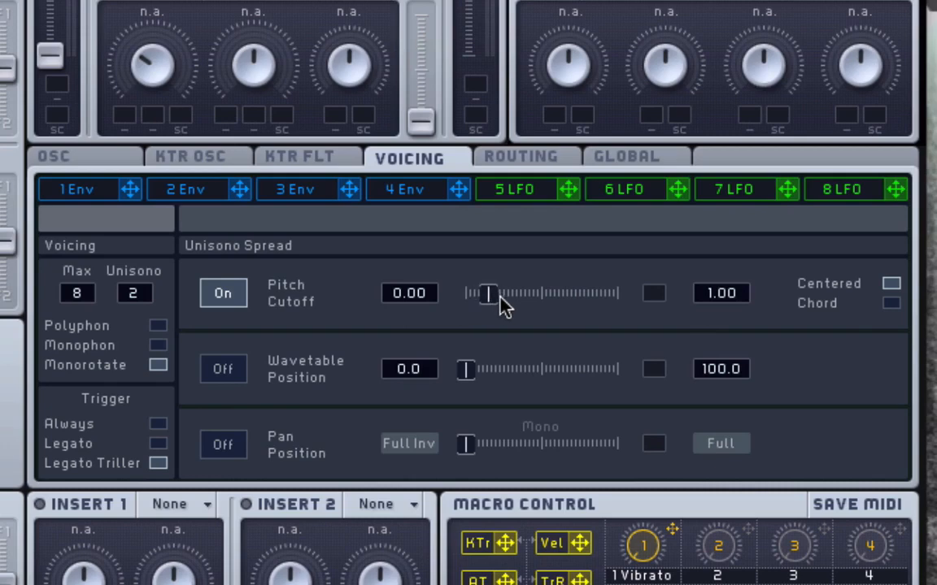
pyautogui.moveTo(518, 297); pyautogui.dragTo(300, 297)
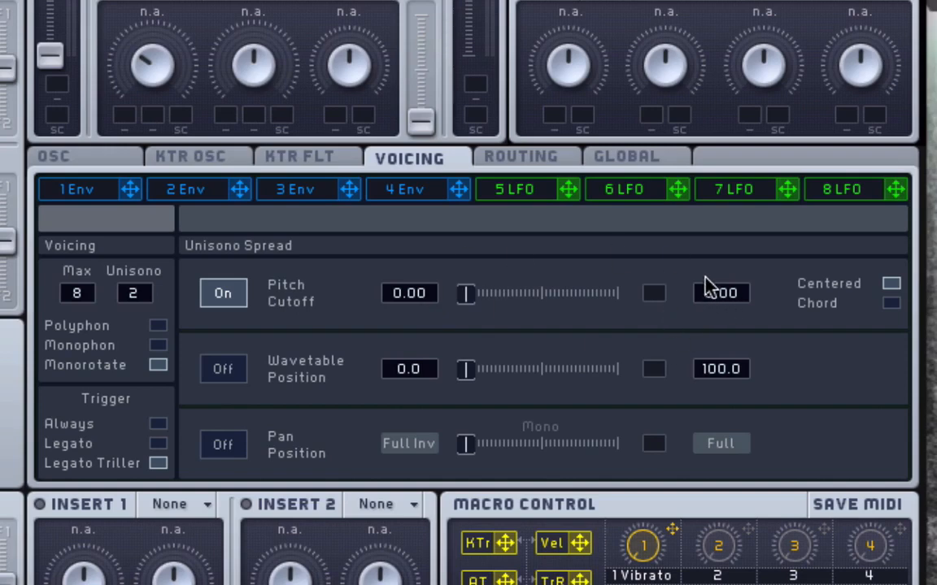
# Widen the Pitch Cutoff spread range to -12.00 and 12.00 and sweep the amount between maximum and minimum.
pyautogui.moveTo(707, 288); pyautogui.dragTo(741, 326)
pyautogui.moveTo(400, 295); pyautogui.dragTo(405, 346)
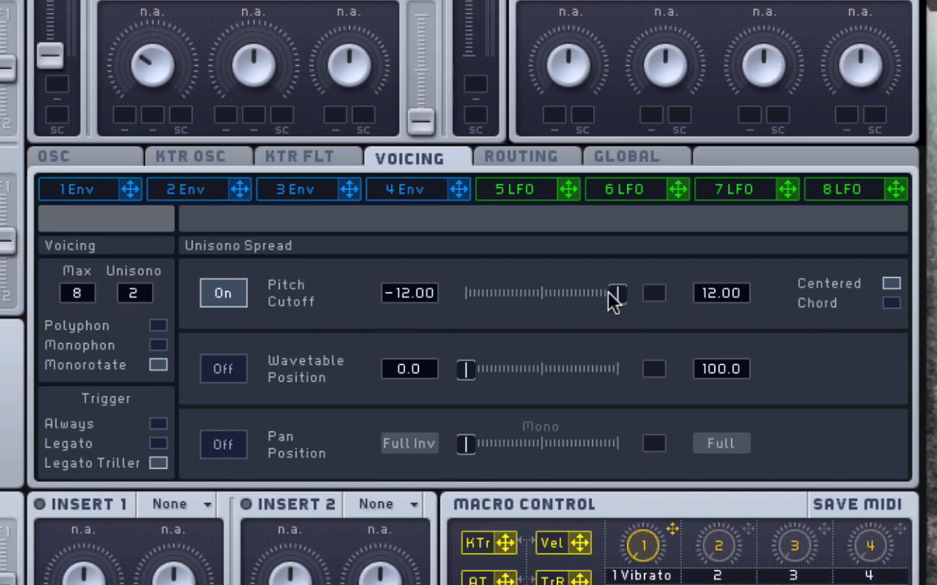
pyautogui.moveTo(609, 294); pyautogui.dragTo(586, 295)
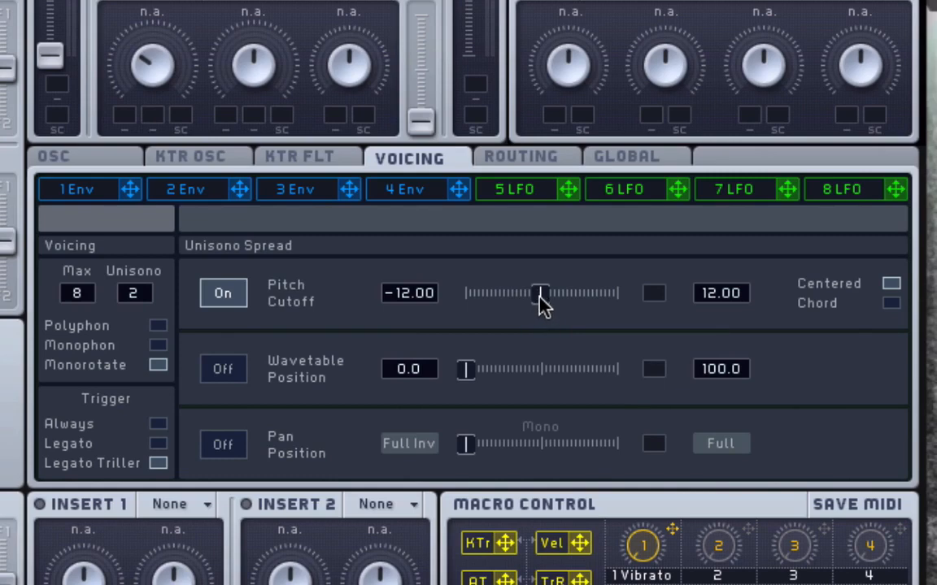
pyautogui.moveTo(518, 303); pyautogui.dragTo(490, 304)
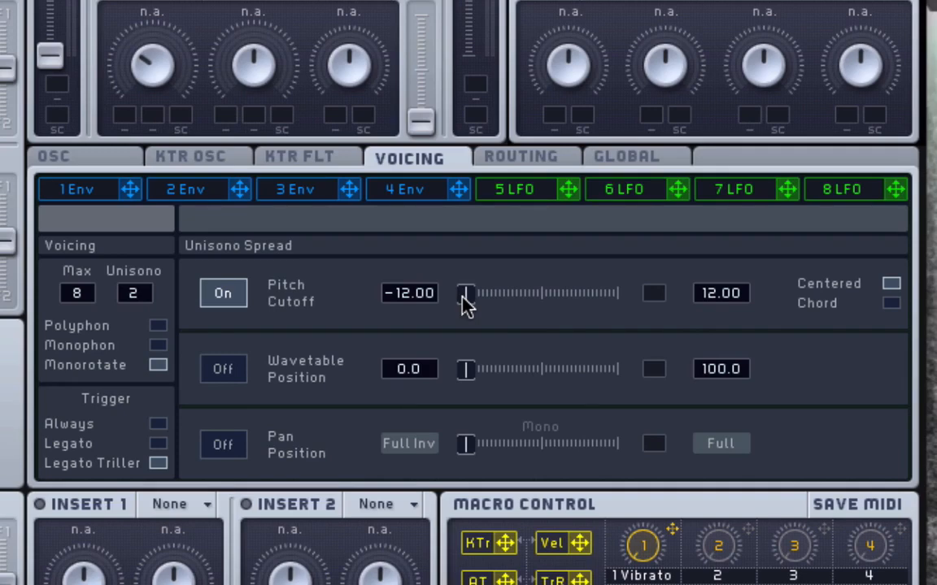
pyautogui.moveTo(604, 298); pyautogui.dragTo(644, 300)
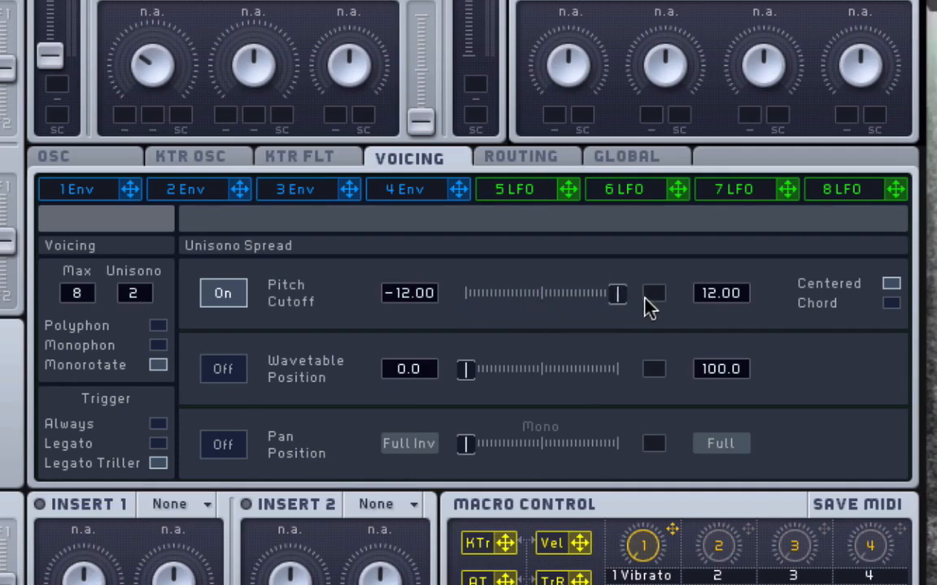
pyautogui.moveTo(567, 313); pyautogui.dragTo(451, 310)
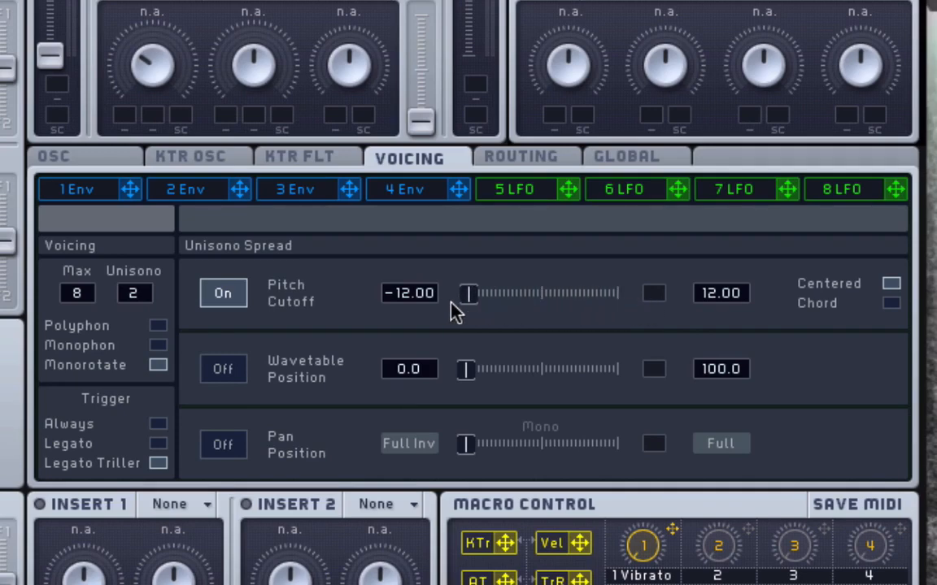
# Narrow the Pitch Cutoff spread range to -1.00 and 1.00 and try different spread amounts.
pyautogui.moveTo(395, 292); pyautogui.dragTo(422, 323)
pyautogui.moveTo(713, 294); pyautogui.dragTo(715, 305)
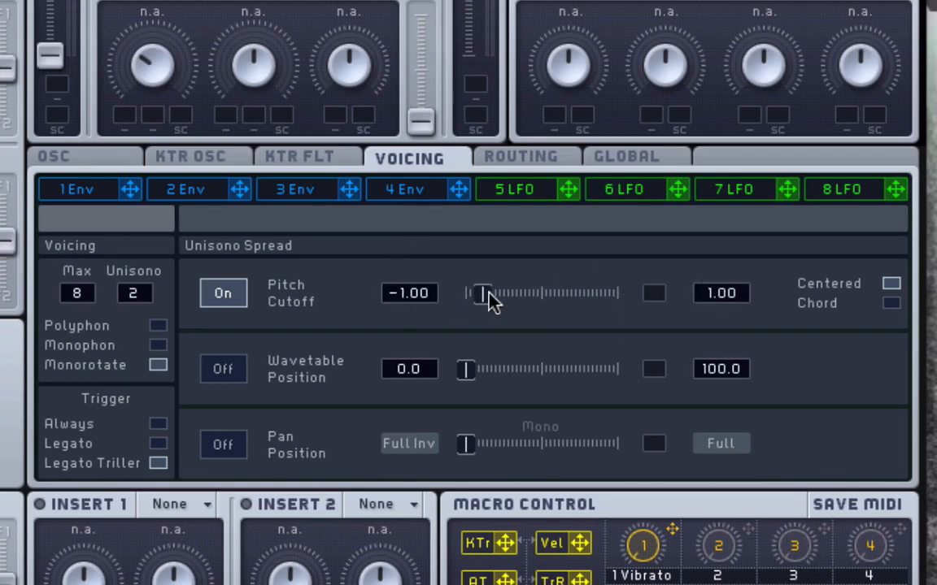
pyautogui.moveTo(550, 301); pyautogui.dragTo(392, 308)
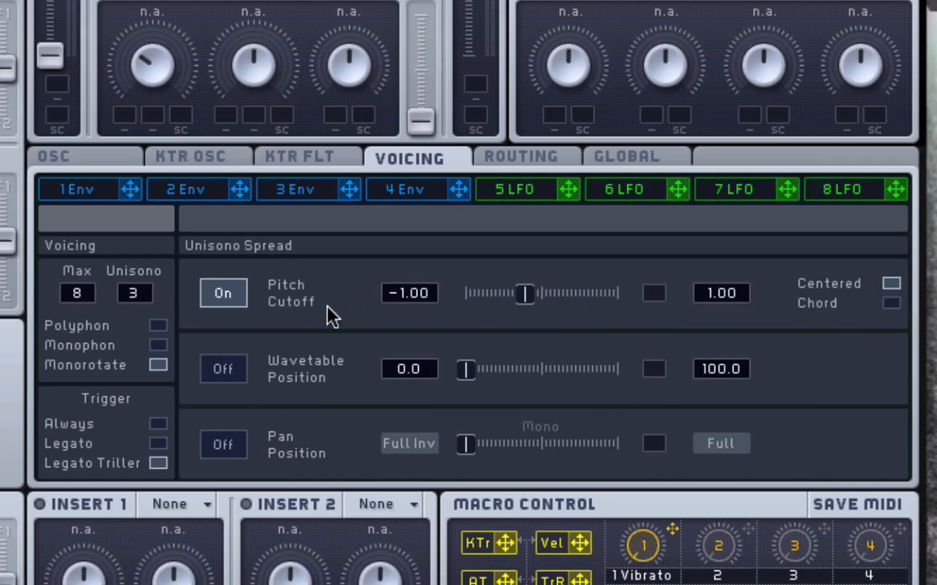
# Set Unisono to 4 and compare the Chord spread mode with Centered, ending on Centered.
pyautogui.moveTo(135, 297); pyautogui.dragTo(163, 291)
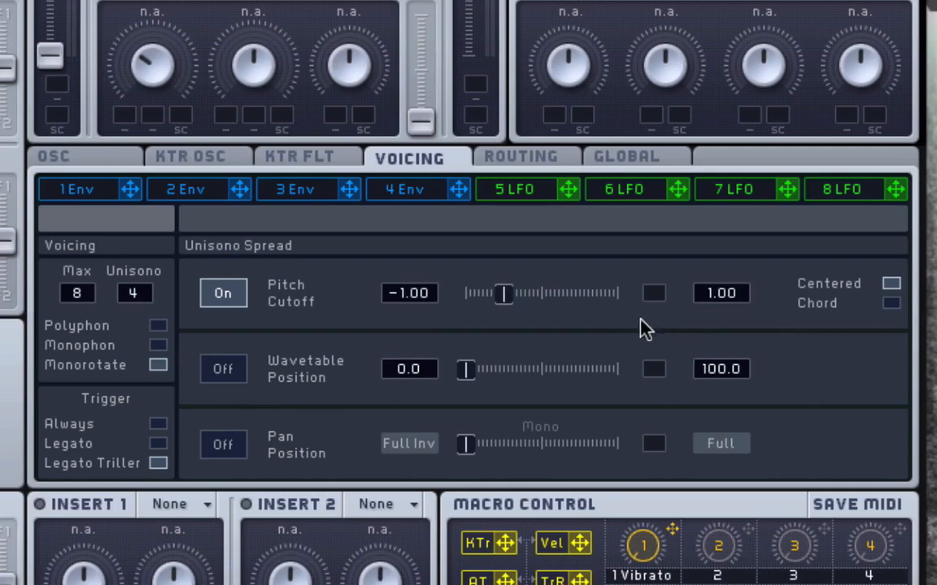
pyautogui.click(891, 304)
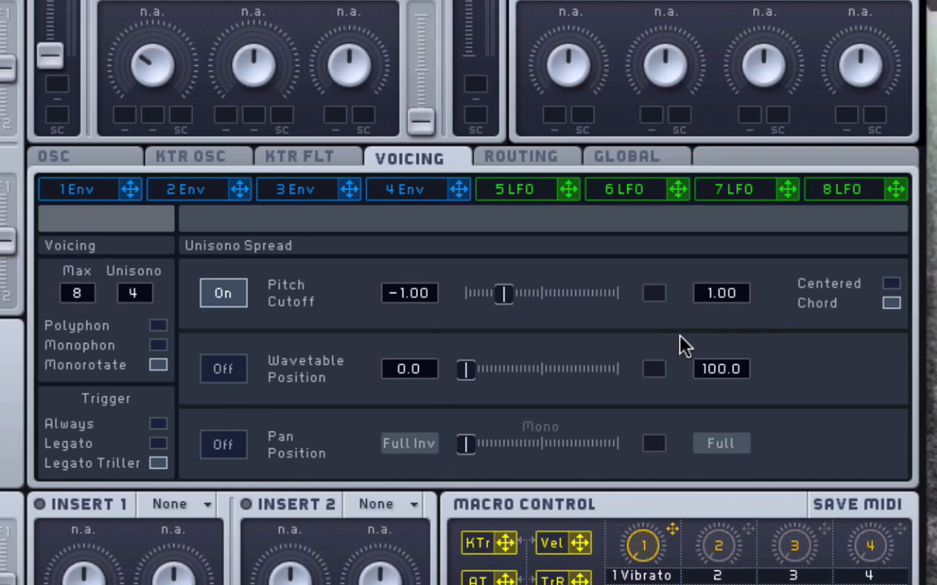
pyautogui.click(891, 283)
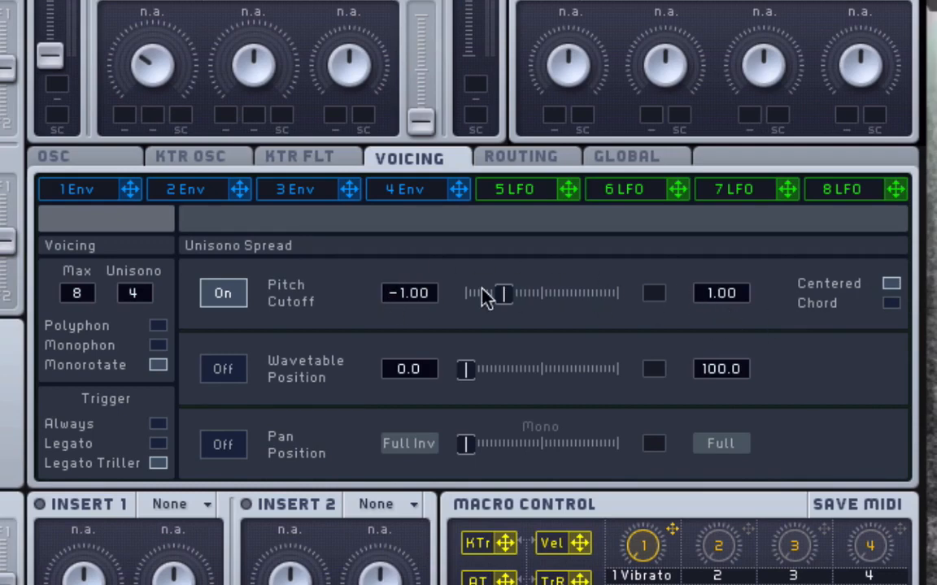
# Set the Pitch Cutoff spread limits to 0.00 and 5.00 and switch the spread mode to Chord.
pyautogui.moveTo(402, 299); pyautogui.dragTo(402, 287)
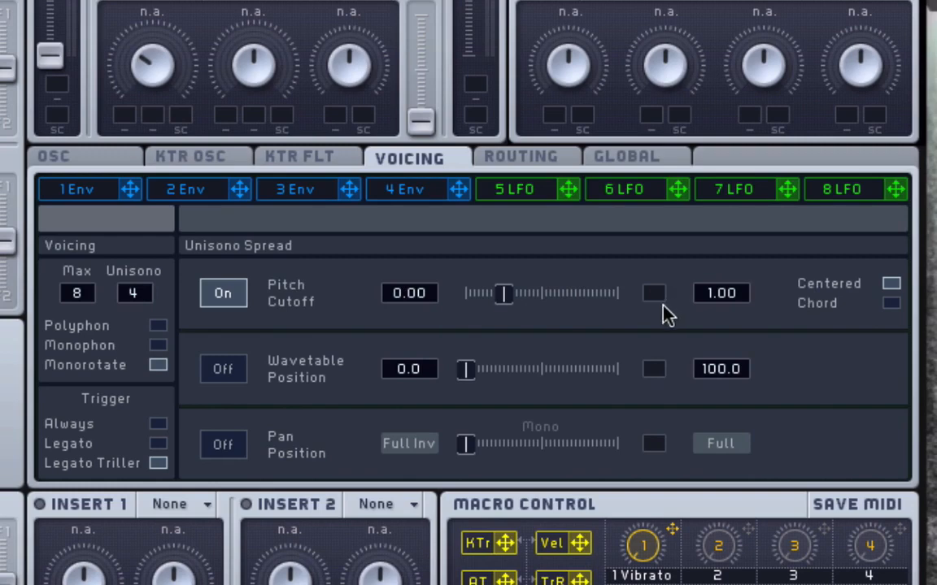
pyautogui.moveTo(504, 297)
pyautogui.mouseDown()
pyautogui.moveTo(463, 299)
pyautogui.moveTo(490, 294)
pyautogui.mouseUp()
pyautogui.moveTo(516, 296); pyautogui.dragTo(571, 306)
pyautogui.click(898, 301)
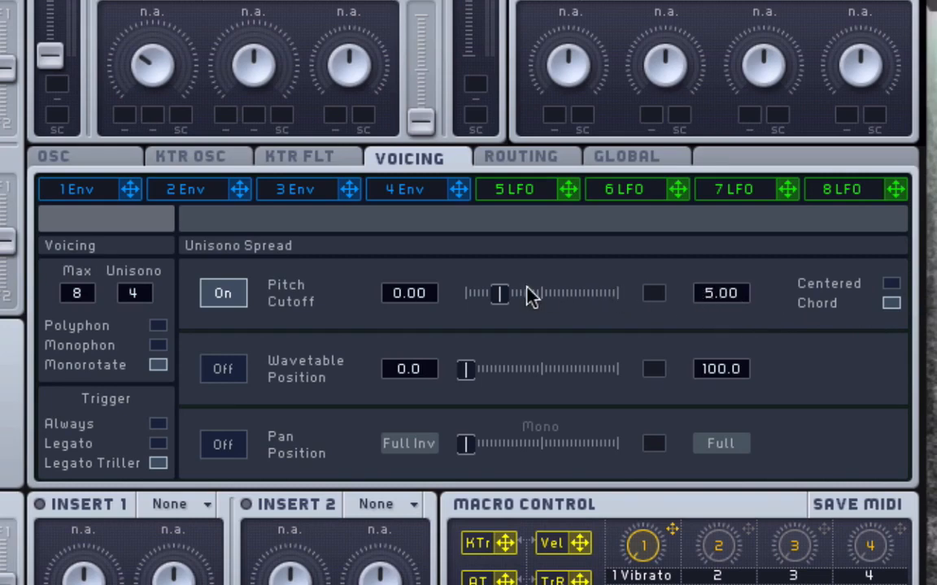
# Try the chord spread with a midway amount and an upper limit of 7.00, and disable the Pitch Cutoff spread.
pyautogui.moveTo(493, 297); pyautogui.dragTo(539, 307)
pyautogui.moveTo(525, 312); pyautogui.dragTo(569, 313)
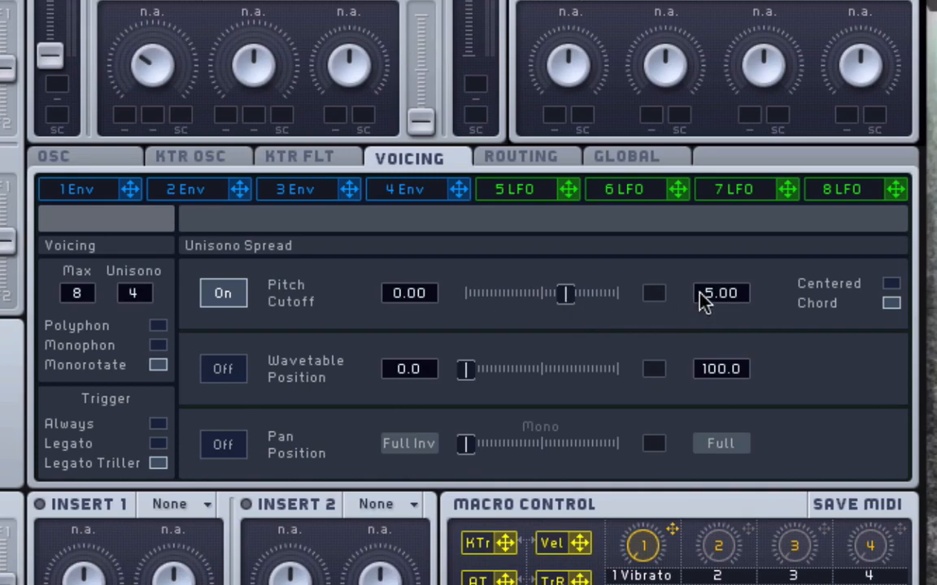
pyautogui.moveTo(706, 295)
pyautogui.mouseDown()
pyautogui.moveTo(705, 271)
pyautogui.moveTo(711, 282)
pyautogui.mouseUp()
pyautogui.click(241, 302)
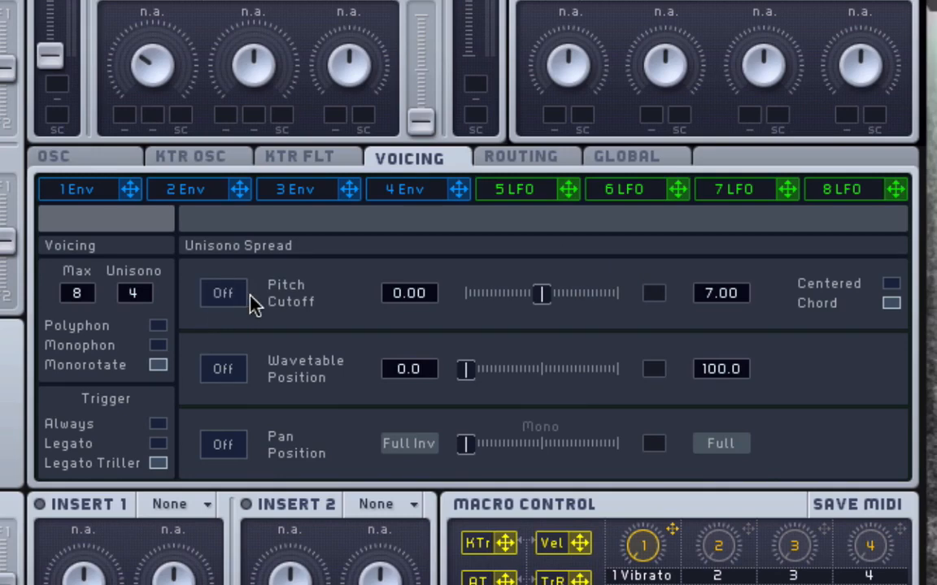
# Enable the Wavetable Position spread and sweep its amount from minimum to near maximum and back.
pyautogui.click(232, 371)
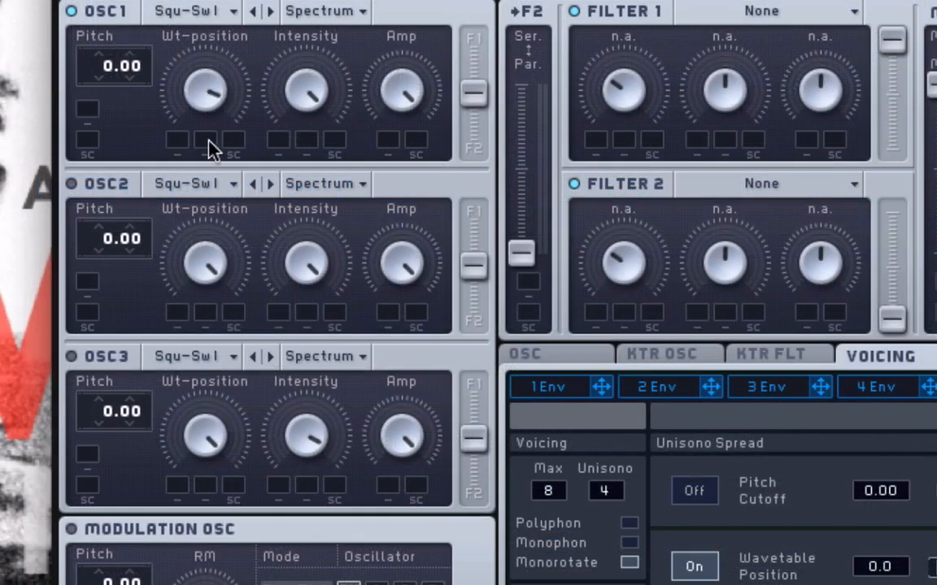
pyautogui.moveTo(213, 150); pyautogui.dragTo(207, 95)
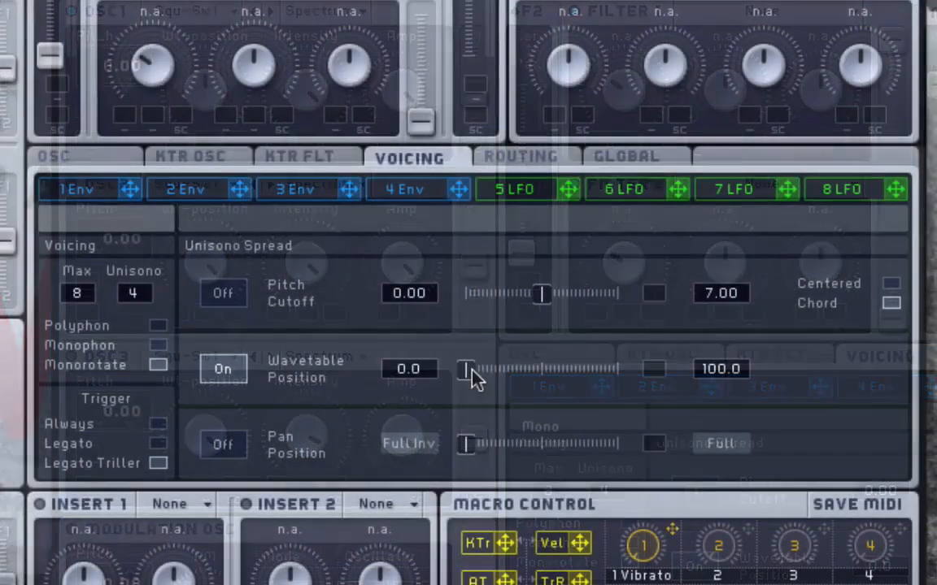
pyautogui.moveTo(470, 371); pyautogui.dragTo(499, 372)
pyautogui.moveTo(596, 382); pyautogui.dragTo(634, 384)
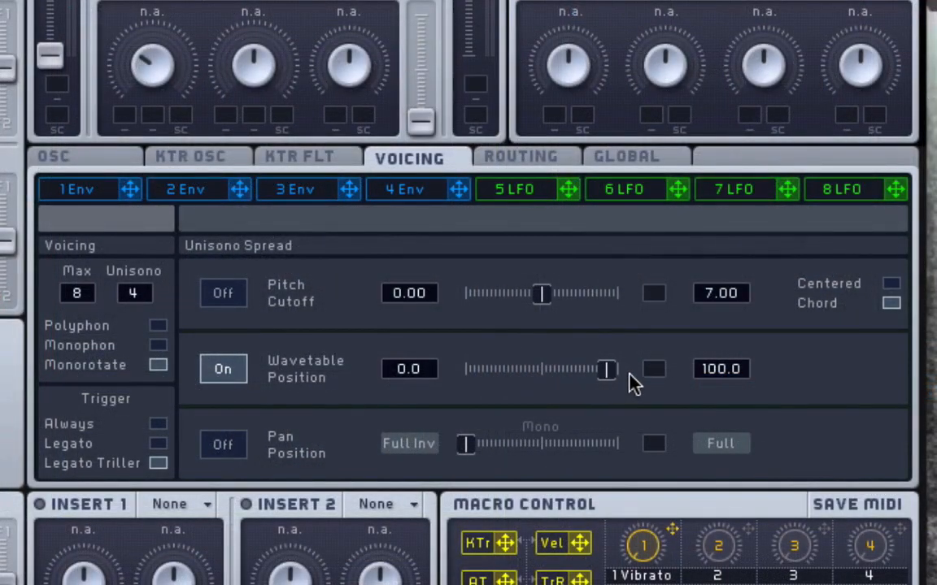
pyautogui.moveTo(569, 382); pyautogui.dragTo(473, 379)
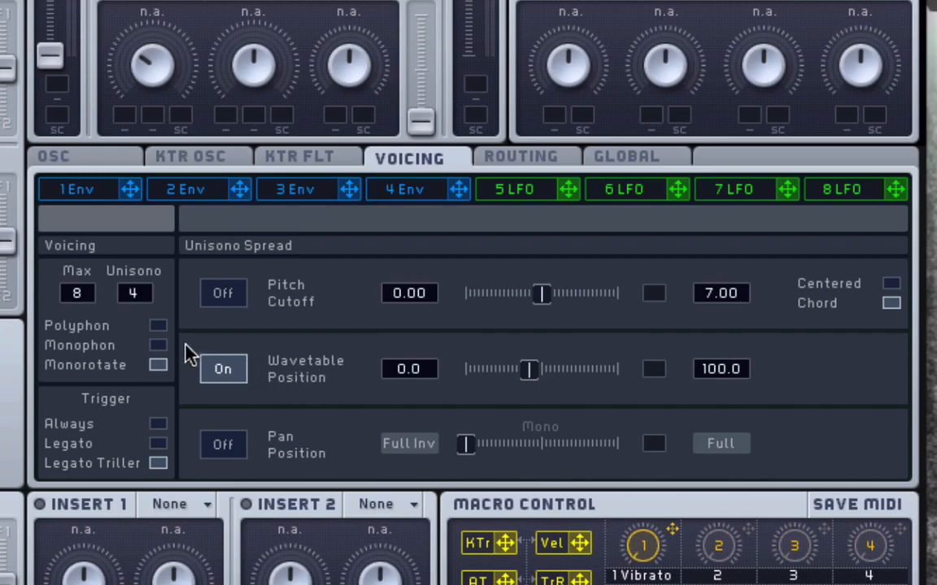
# Raise the Wavetable Position spread amount again, return it to minimum and disable this spread.
pyautogui.moveTo(532, 373); pyautogui.dragTo(635, 379)
pyautogui.moveTo(592, 373); pyautogui.dragTo(626, 376)
pyautogui.moveTo(553, 374); pyautogui.dragTo(430, 334)
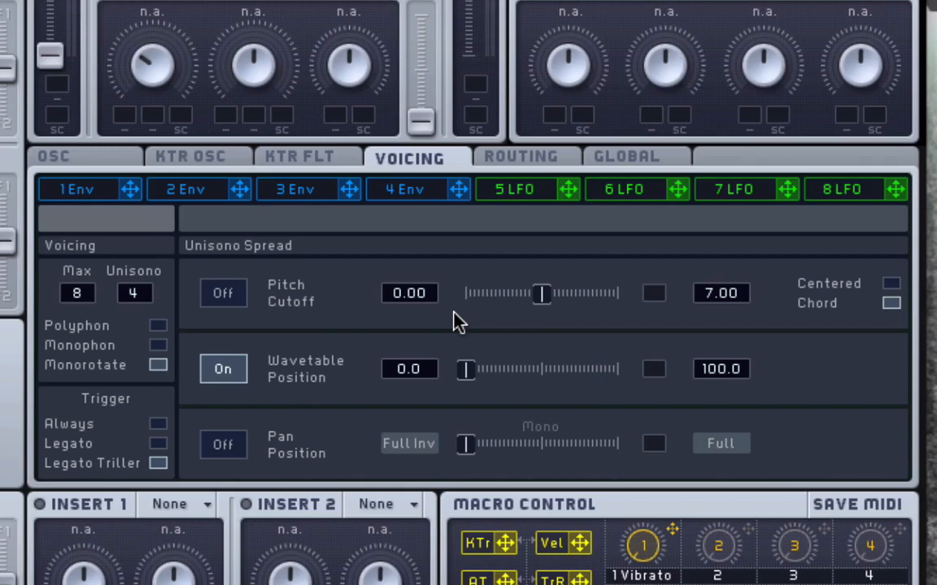
pyautogui.click(230, 370)
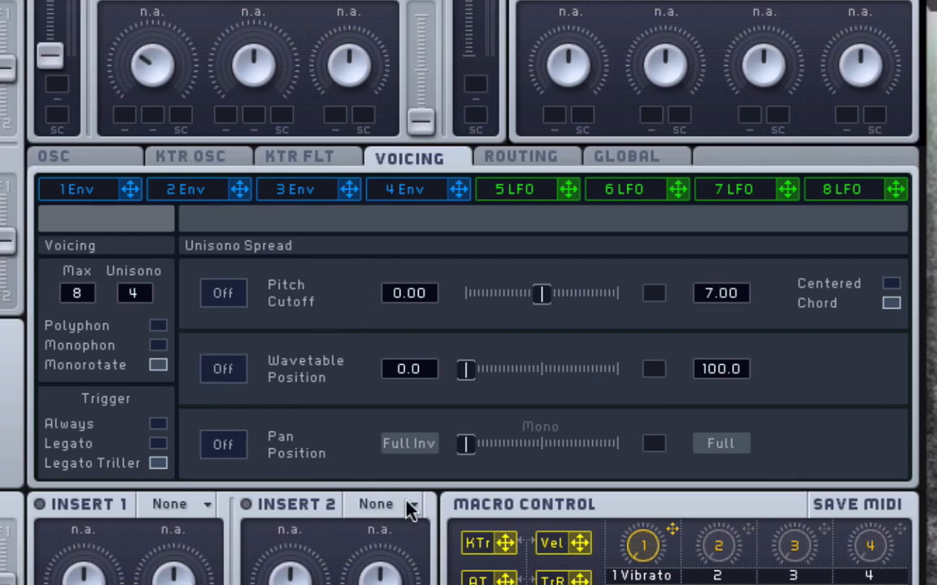
# Enable the Pan Position spread and raise its amount past Mono to Full.
pyautogui.click(222, 447)
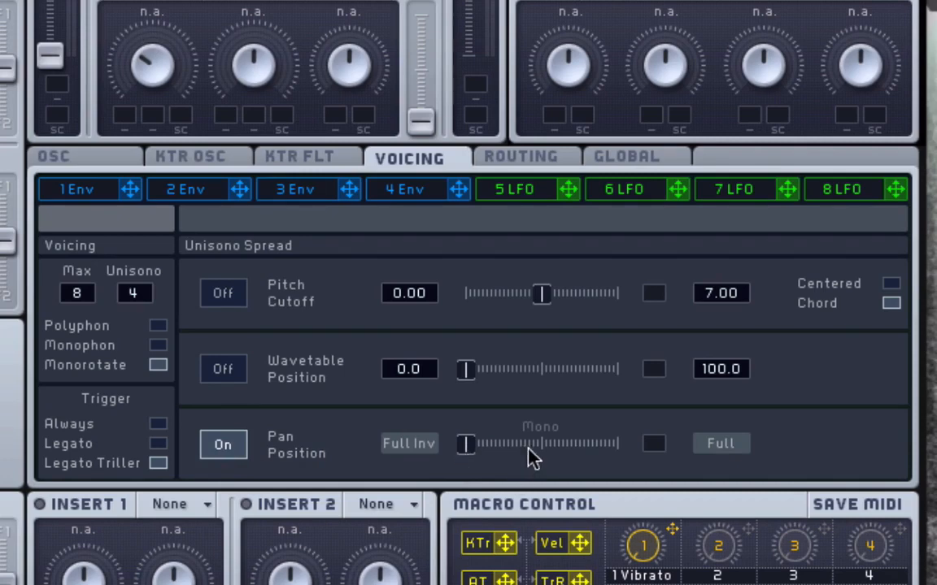
pyautogui.moveTo(479, 447); pyautogui.dragTo(551, 449)
pyautogui.moveTo(558, 445); pyautogui.dragTo(622, 447)
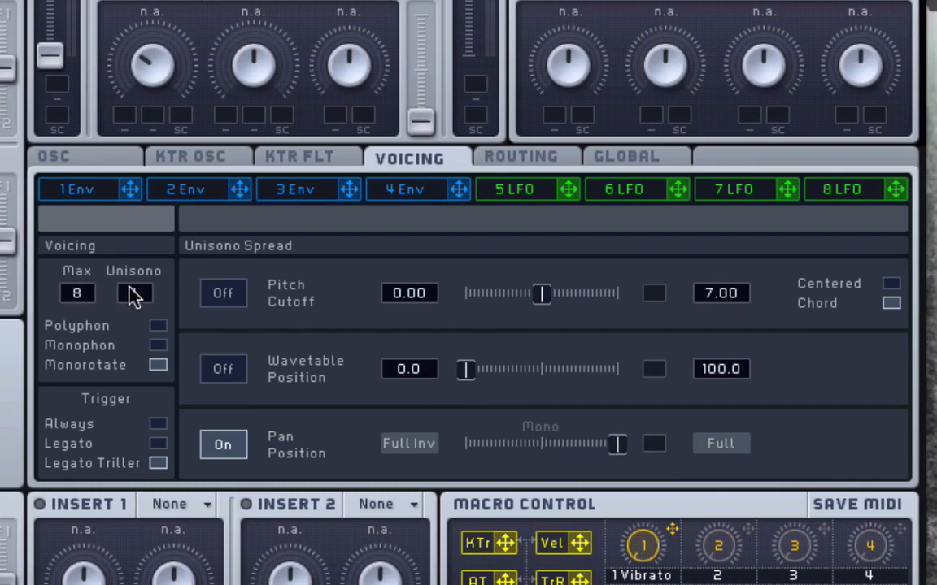
# Re-enable the Pitch Cutoff spread in Centered mode with an upper limit of 1.00 and a low spread amount.
pyautogui.click(239, 294)
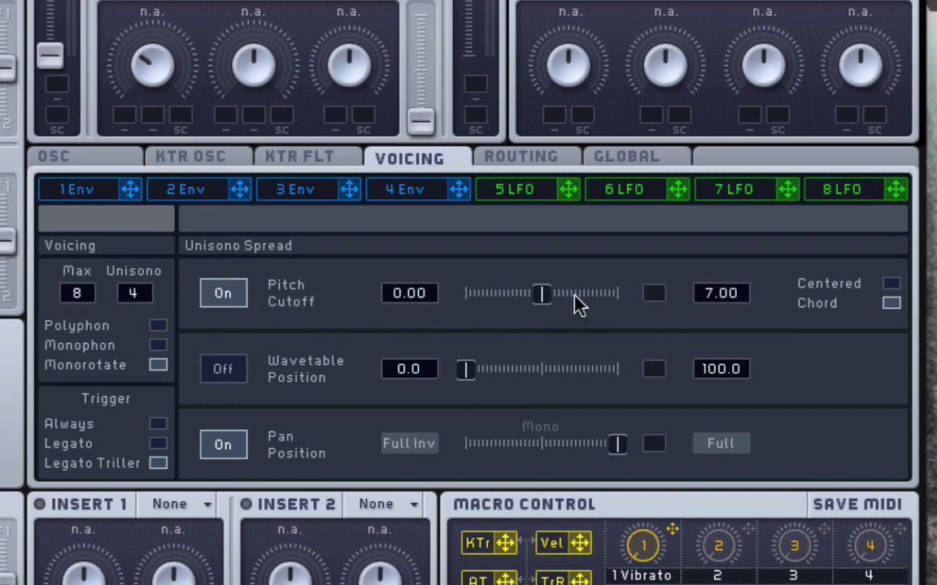
pyautogui.click(890, 286)
pyautogui.moveTo(712, 292); pyautogui.dragTo(712, 306)
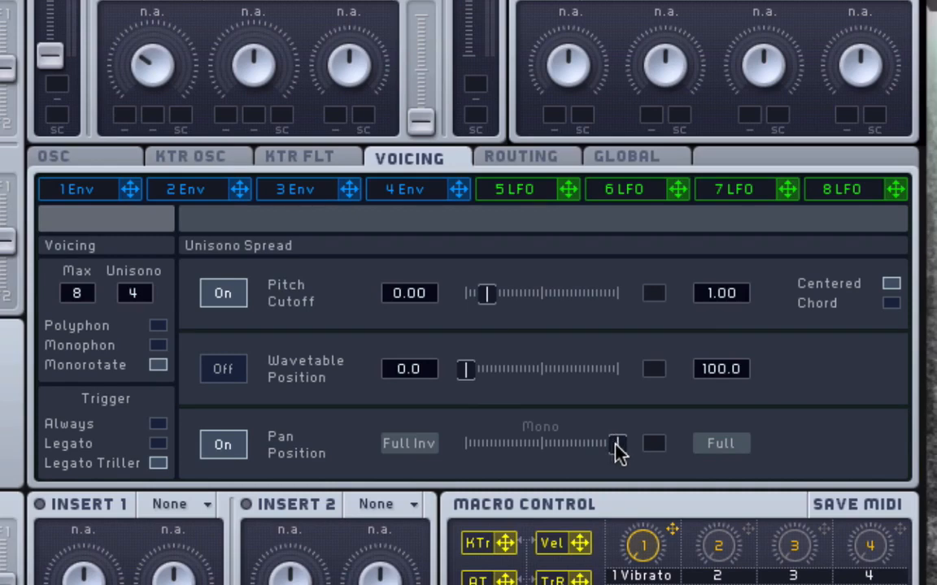
# Reduce the Pan Position spread amount to slightly on the inverted side of Mono and disable this spread.
pyautogui.moveTo(614, 443); pyautogui.dragTo(499, 439)
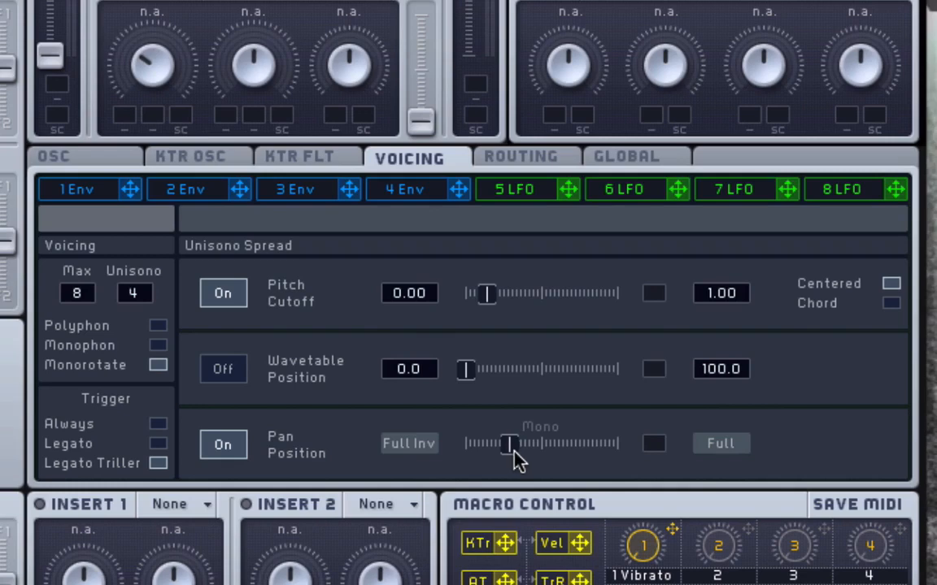
pyautogui.click(225, 446)
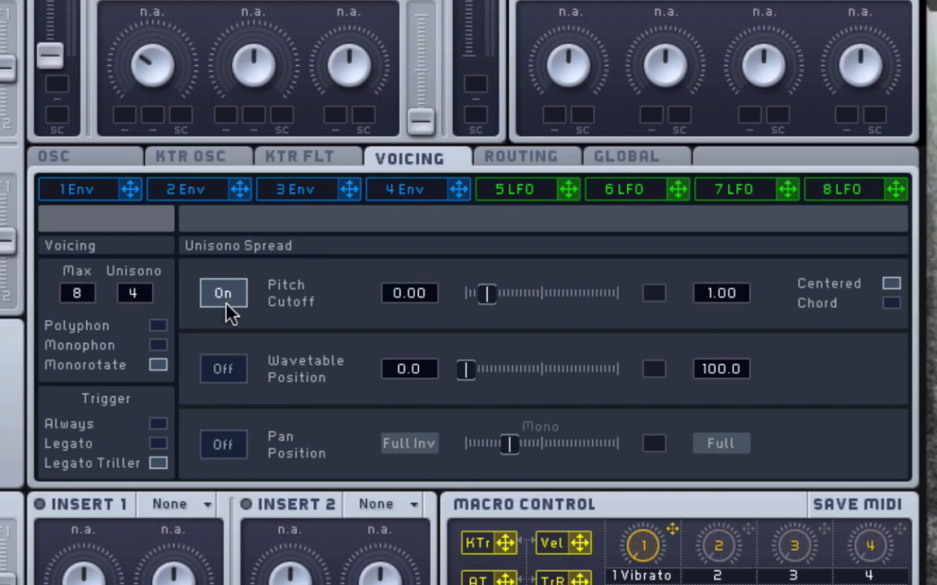